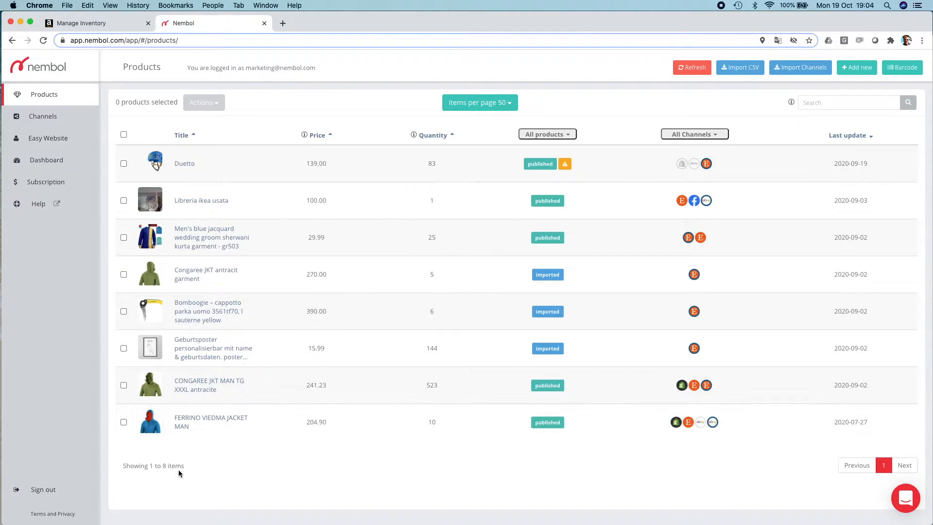
Step: From the Channels list, start the Amazon import and confirm it
click(44, 119)
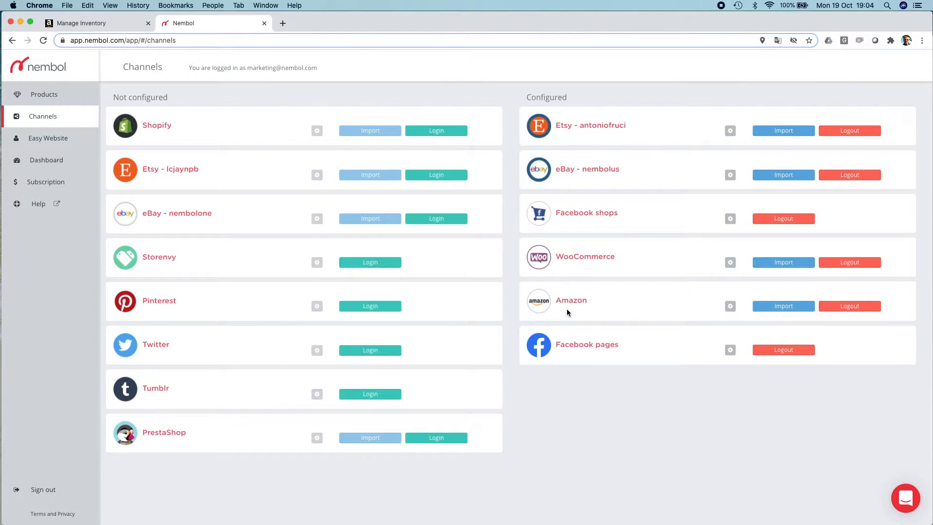
click(787, 309)
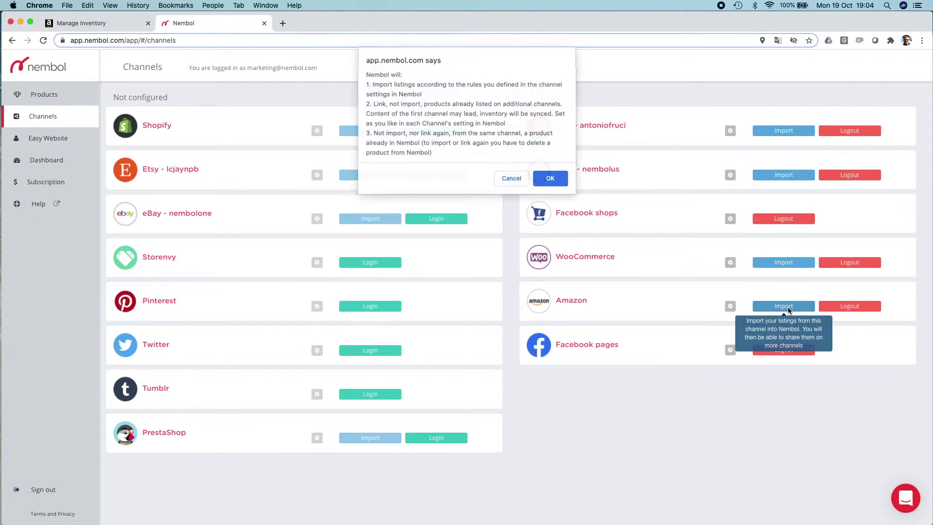
click(552, 179)
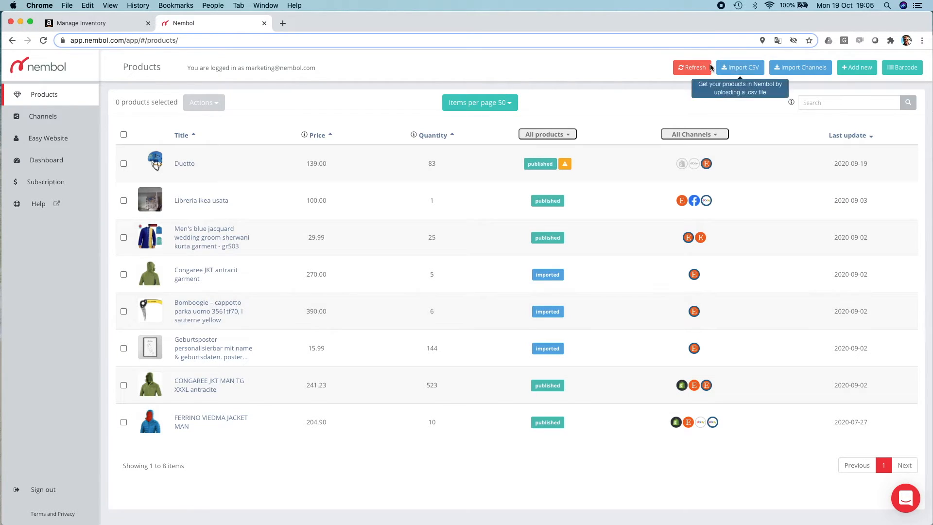
Step: Refresh the Products list until the imported Amazon products dated 2020-10-19 appear
click(694, 70)
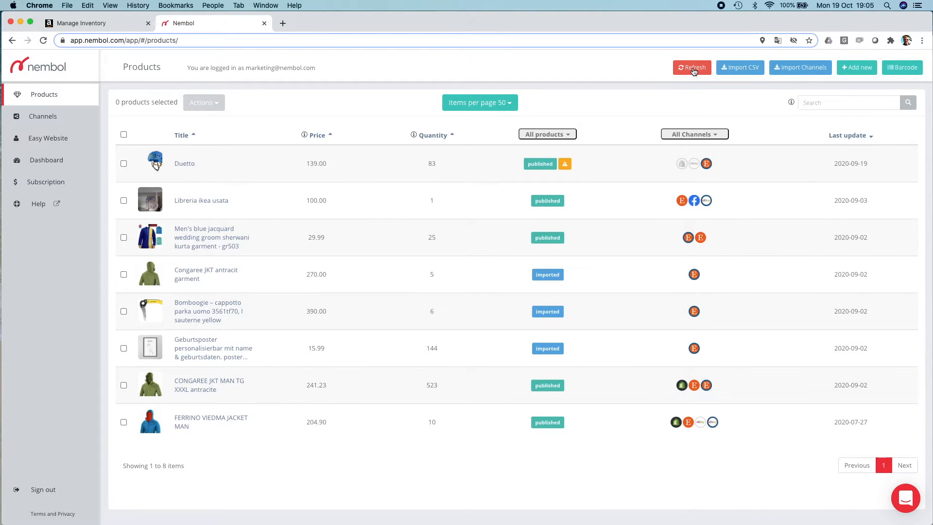
click(693, 70)
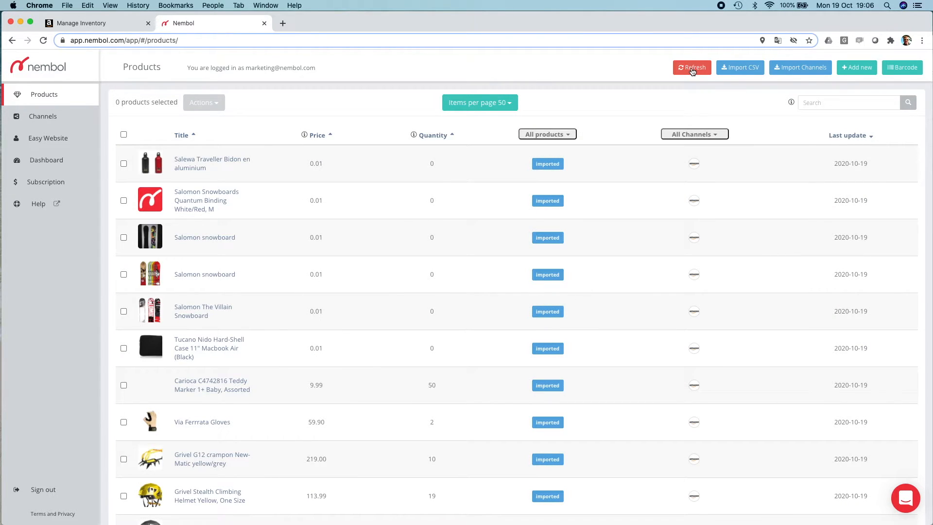
scroll(548, 175, down, 1)
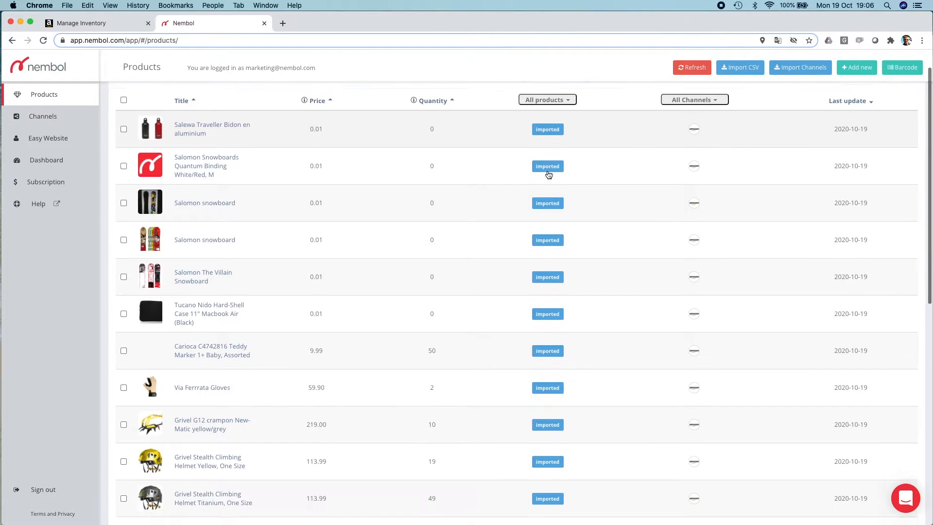
scroll(548, 175, down, 1)
scroll(549, 175, down, 5)
scroll(549, 176, down, 2)
scroll(549, 175, down, 2)
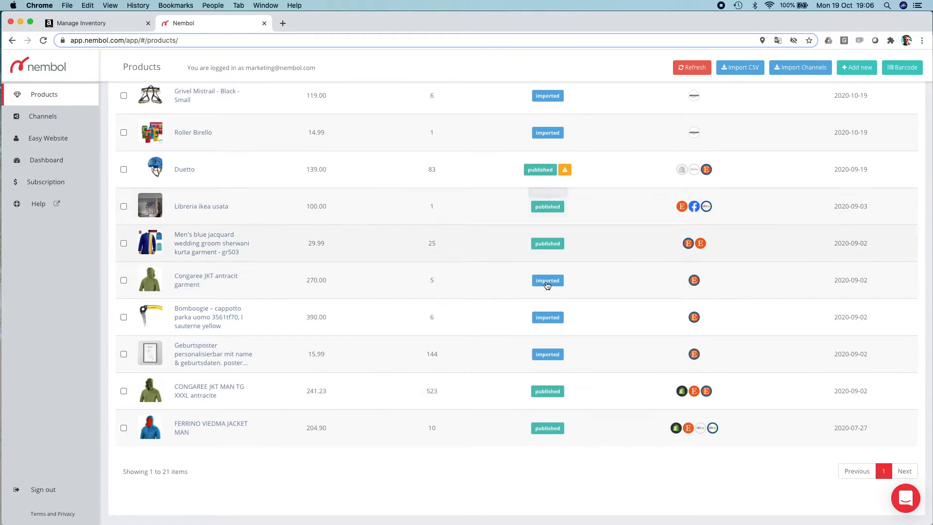
scroll(492, 297, up, 3)
scroll(491, 297, up, 2)
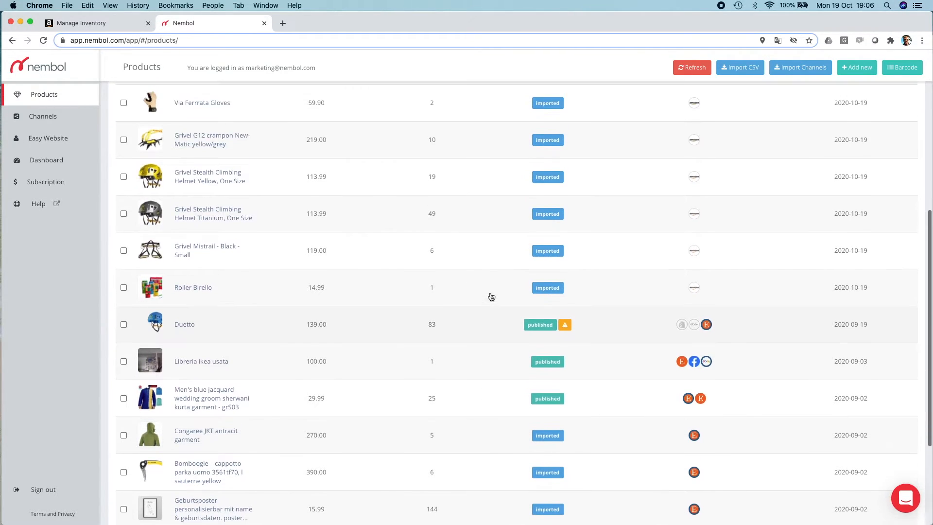
scroll(350, 288, up, 1)
scroll(351, 289, up, 3)
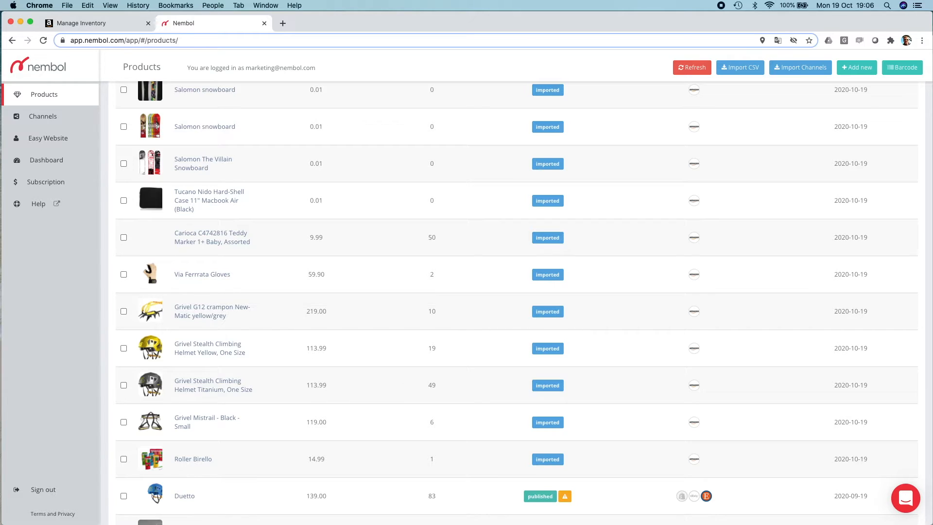
Step: Switch to the Mail message confirming the Amazon import
key(super+Tab)
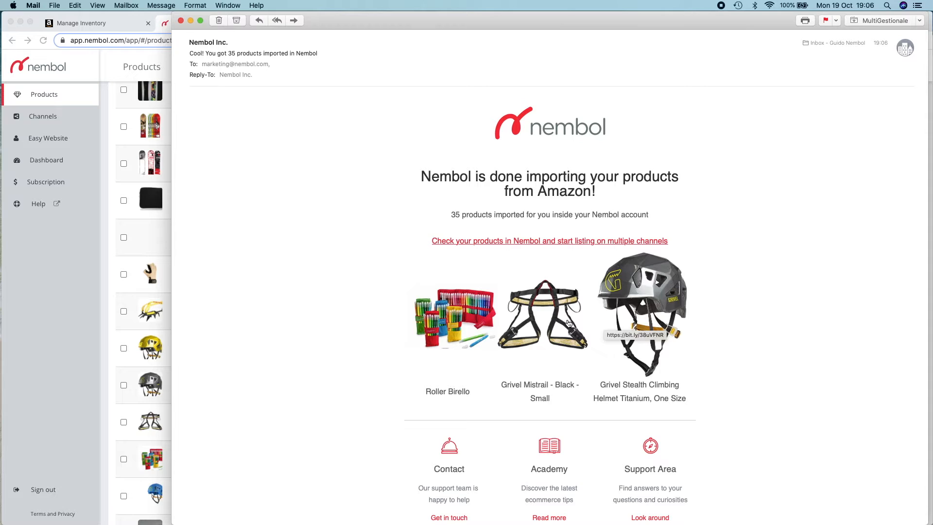
Step: Bring the Chrome window with Nembol's Products list back to the front
click(139, 296)
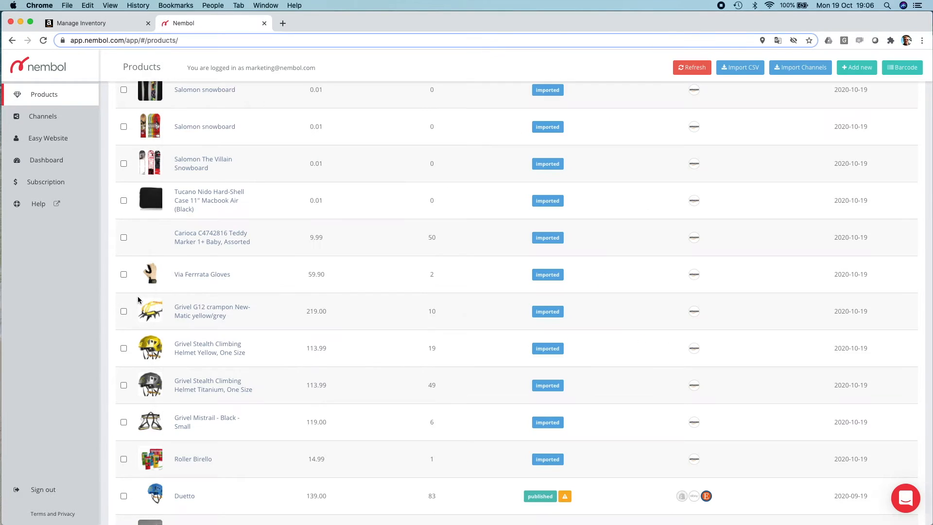
Step: Edit the Grivel Stealth Climbing Helmet Titanium and select its barcode number
click(197, 386)
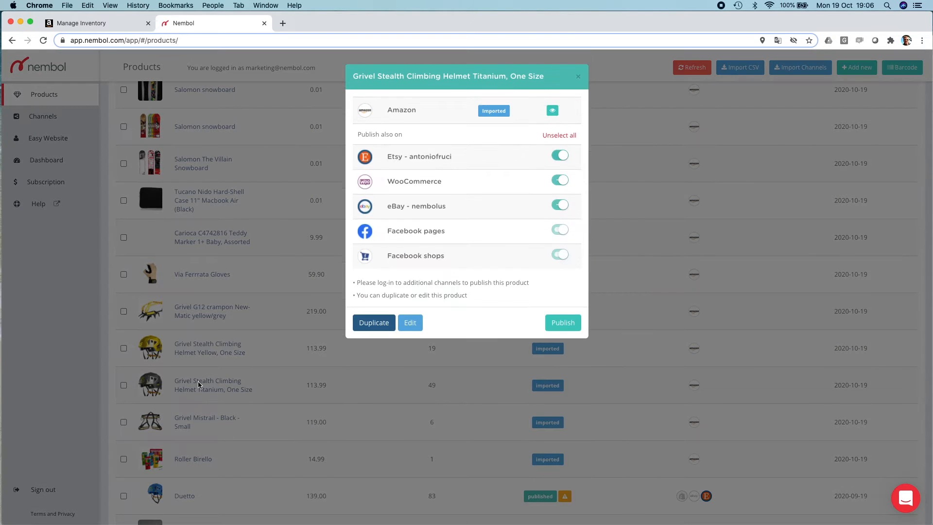
click(411, 324)
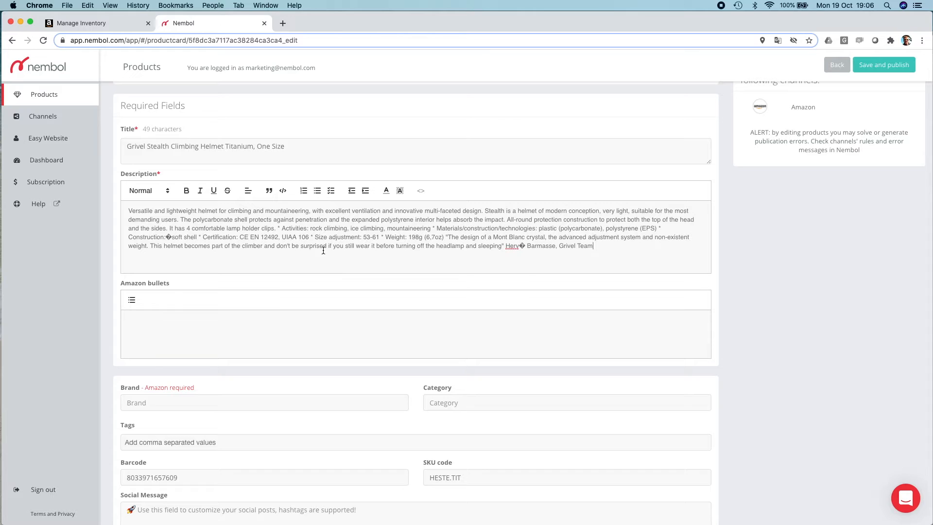
scroll(322, 251, up, 3)
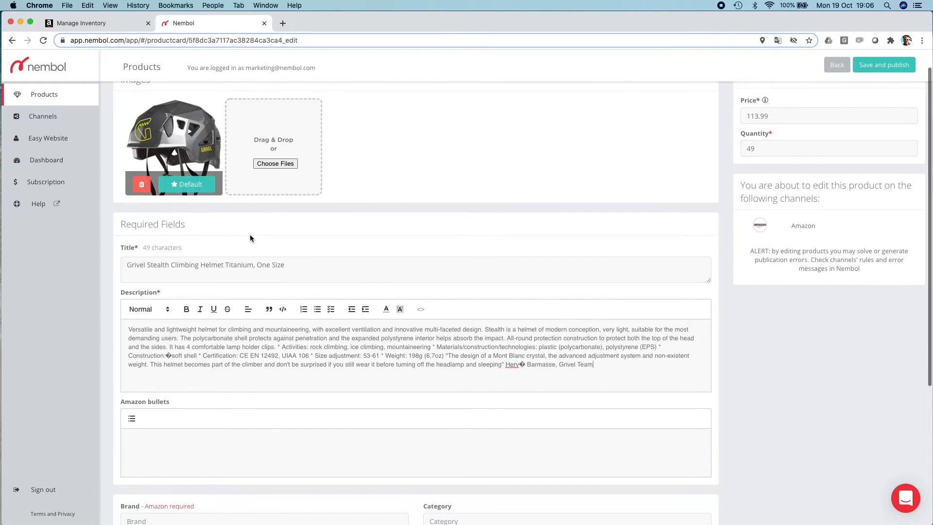
scroll(198, 340, down, 5)
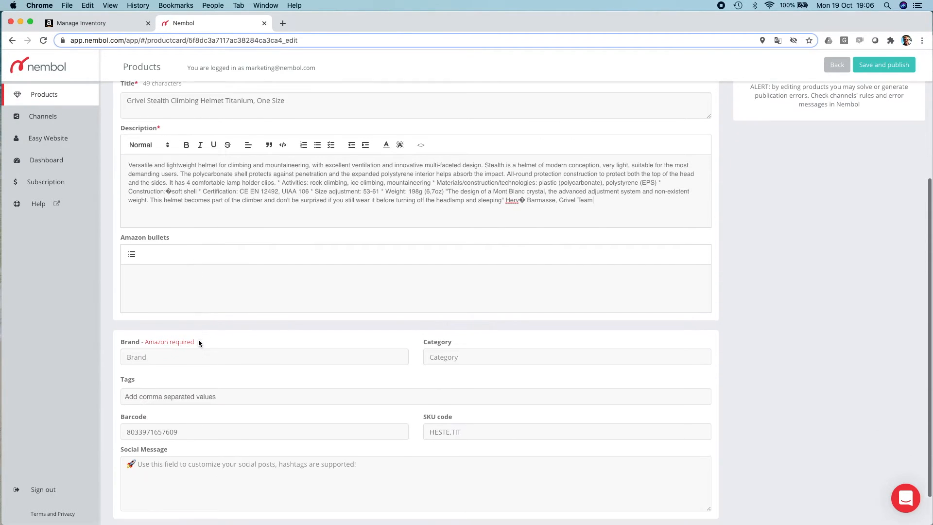
double_click(148, 421)
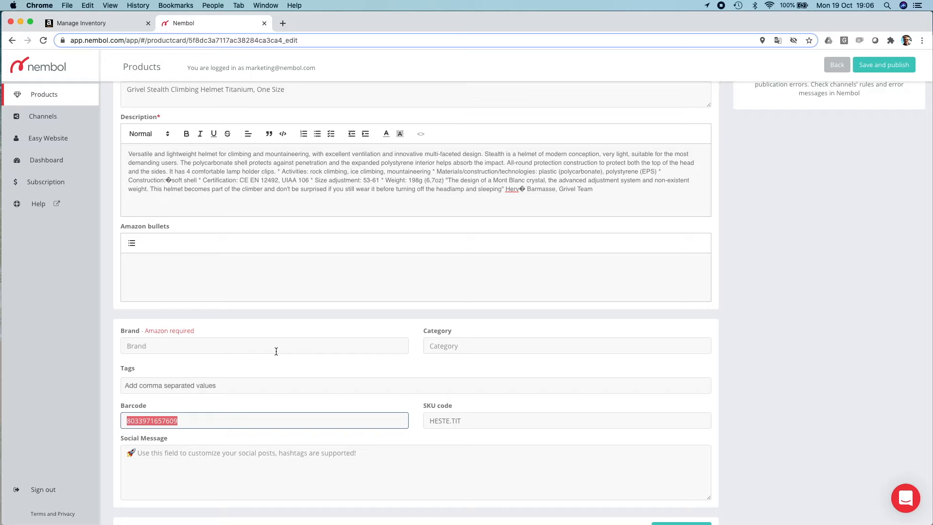
scroll(276, 351, up, 3)
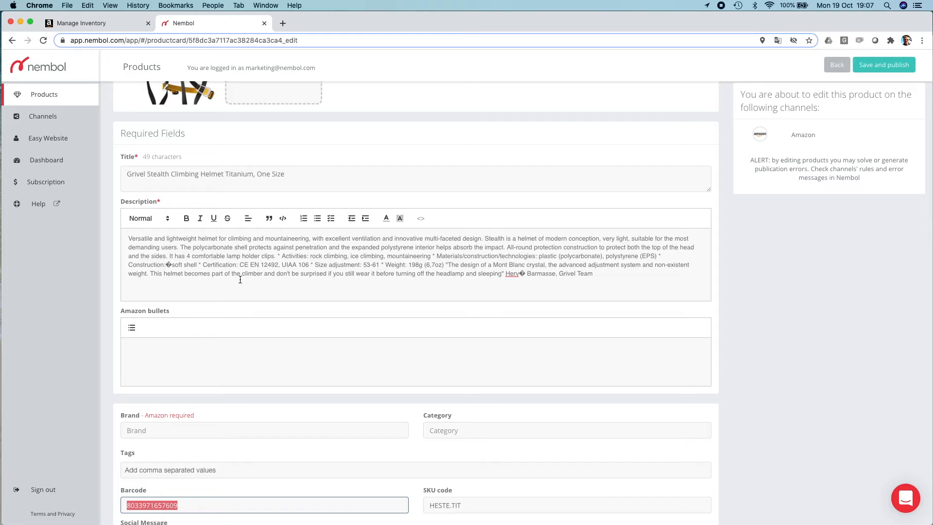
scroll(240, 279, up, 1)
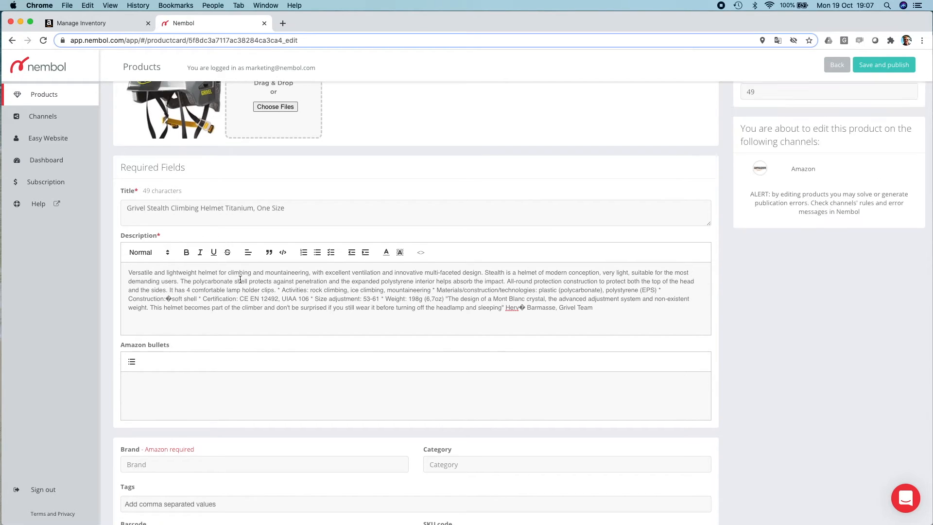
scroll(234, 291, up, 2)
scroll(223, 309, down, 3)
scroll(223, 312, down, 1)
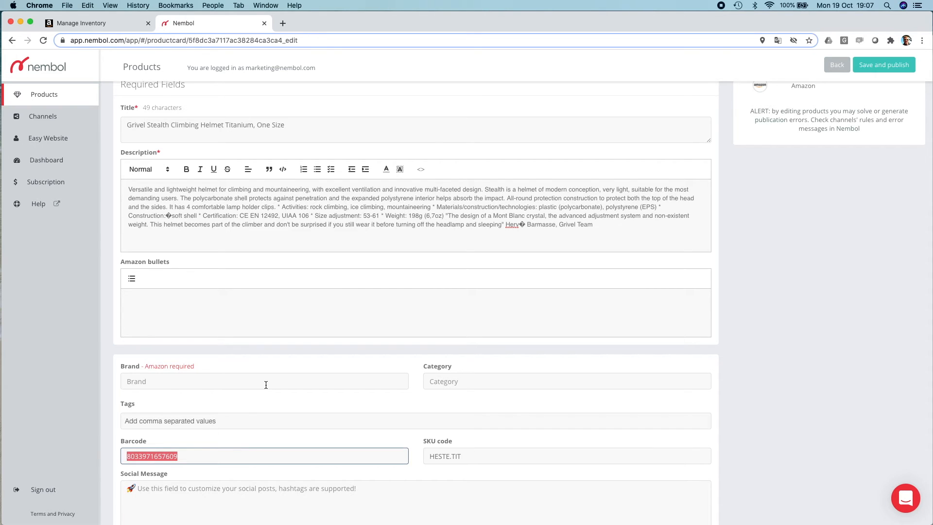
scroll(266, 384, up, 5)
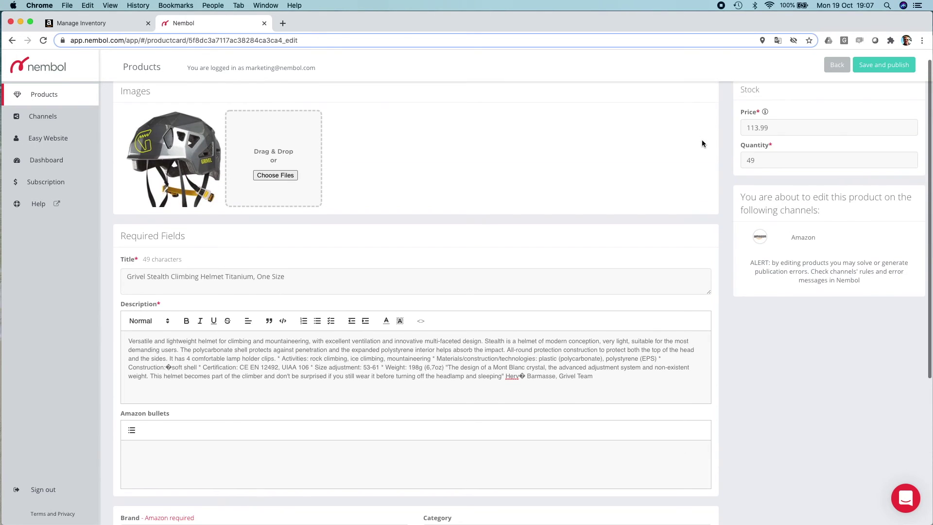
Step: Back on the Products list, select the SP-BMC-12, Salewa Traveller Bidon and Salomon snowboard products
click(837, 65)
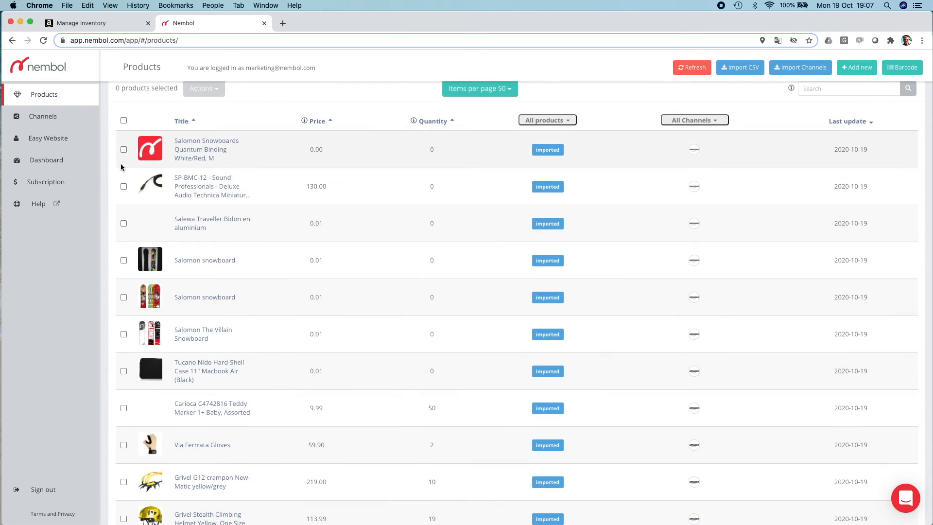
click(123, 187)
click(123, 223)
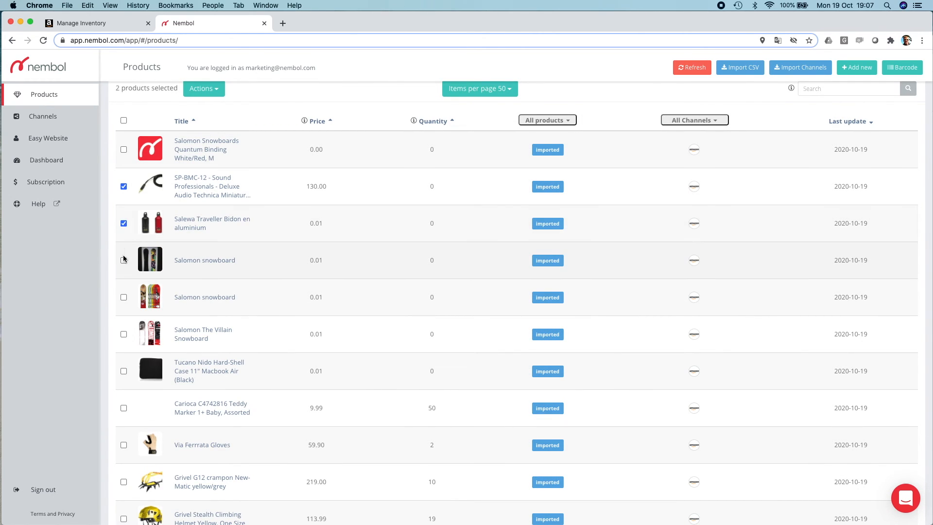
click(123, 260)
Step: Publish the selection with eBay - nembolus as the only enabled channel
click(203, 89)
click(198, 111)
click(561, 107)
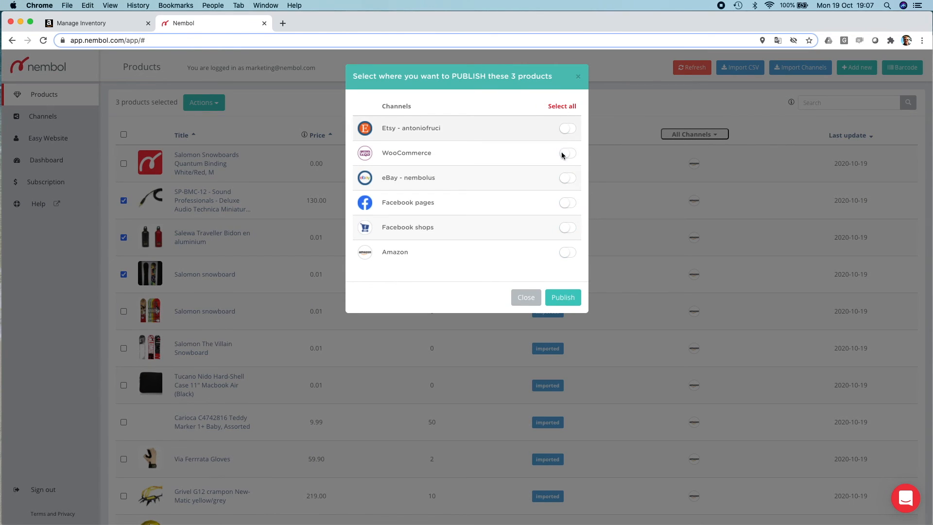
click(569, 178)
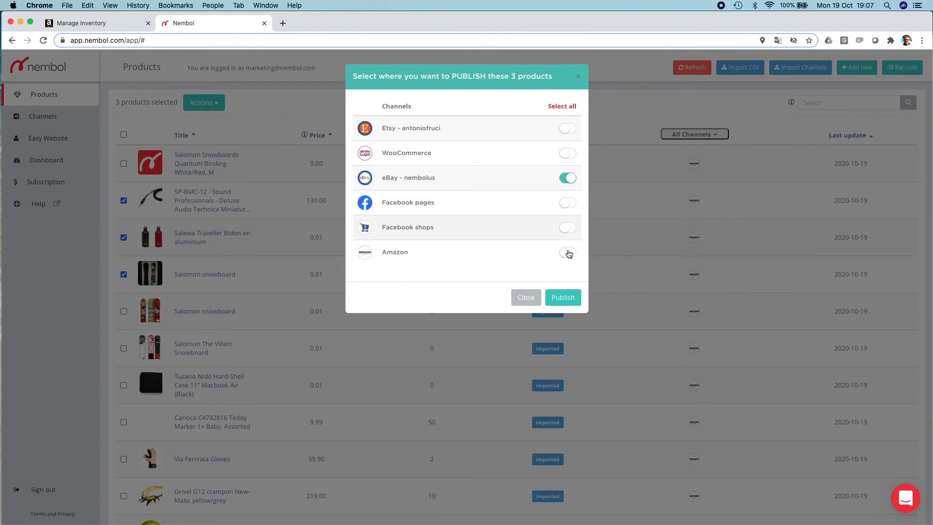